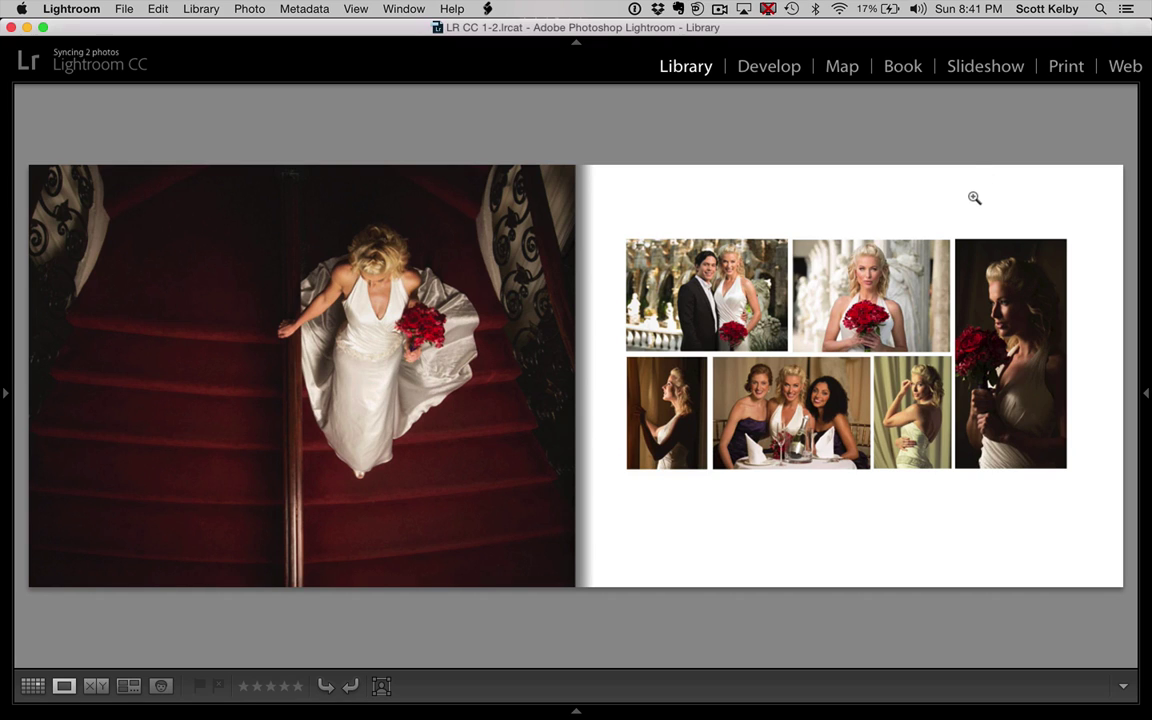
Step: In the Print module, choose the Custom Package layout style and add a 2.5x3.5 cell
{"action": "left_click", "coordinate": [1062, 68]}
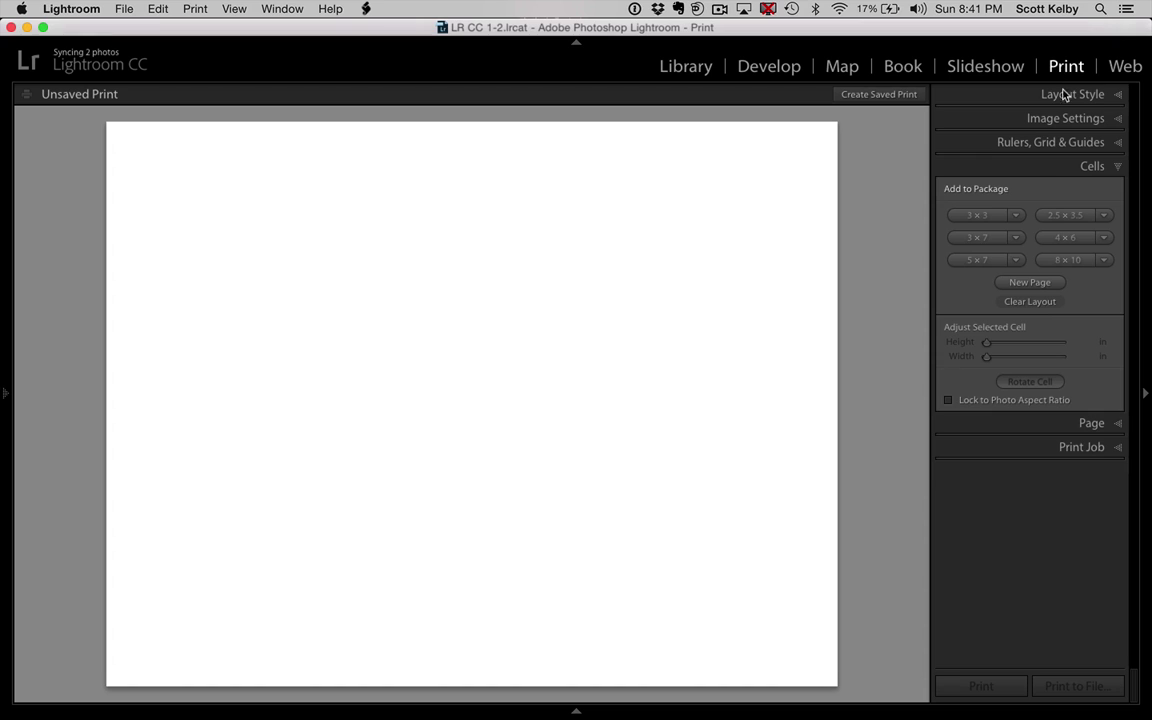
{"action": "left_click", "coordinate": [1064, 95]}
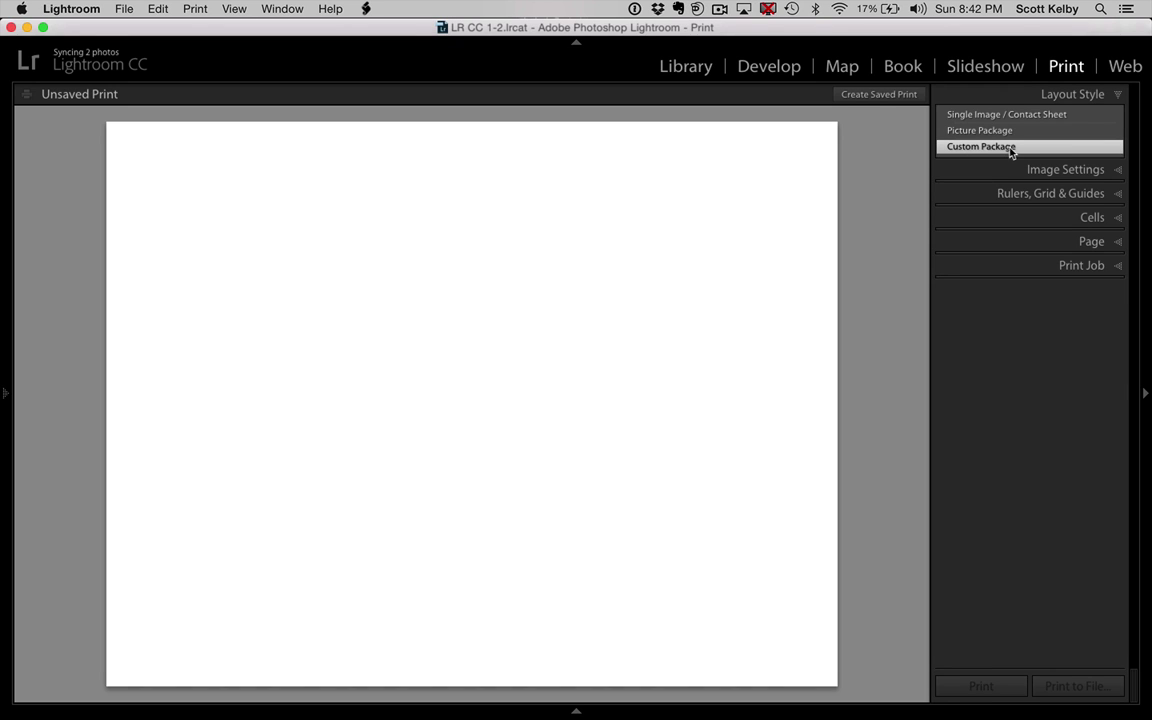
{"action": "left_click", "coordinate": [1098, 217]}
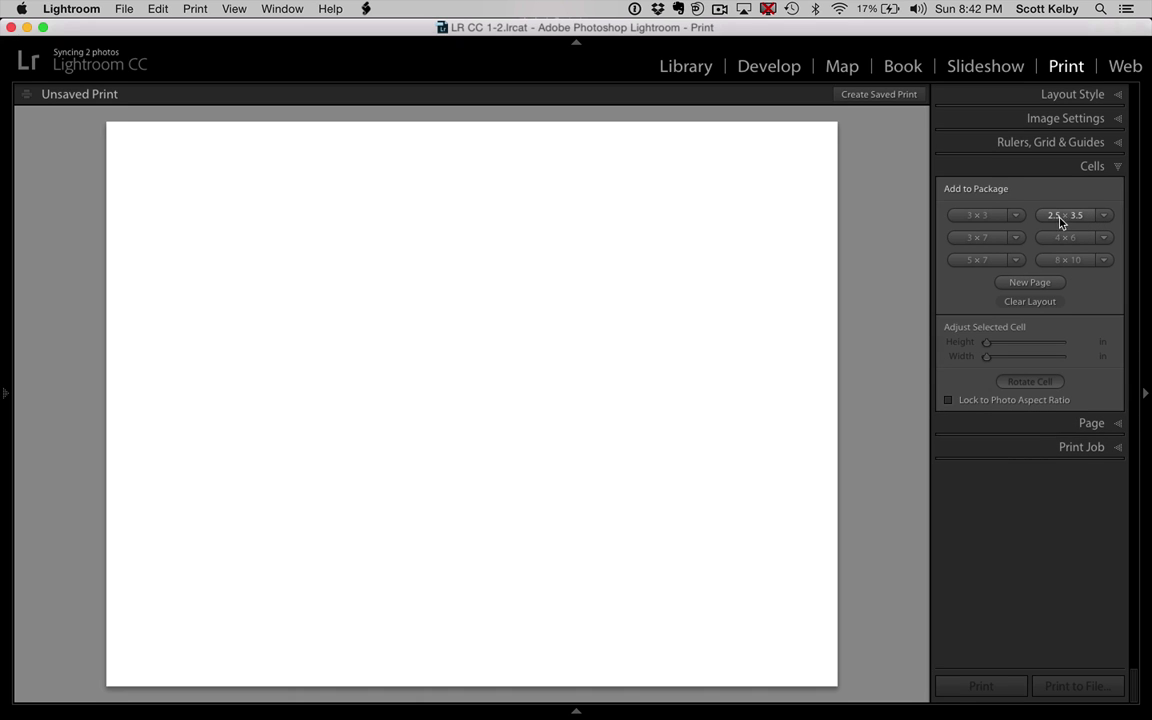
{"action": "left_click", "coordinate": [1062, 219]}
Step: Resize the cell to 2.08 × 2.92 in and duplicate it just to its left
{"action": "left_click_drag", "start_coordinate": [324, 155], "coordinate": [540, 301]}
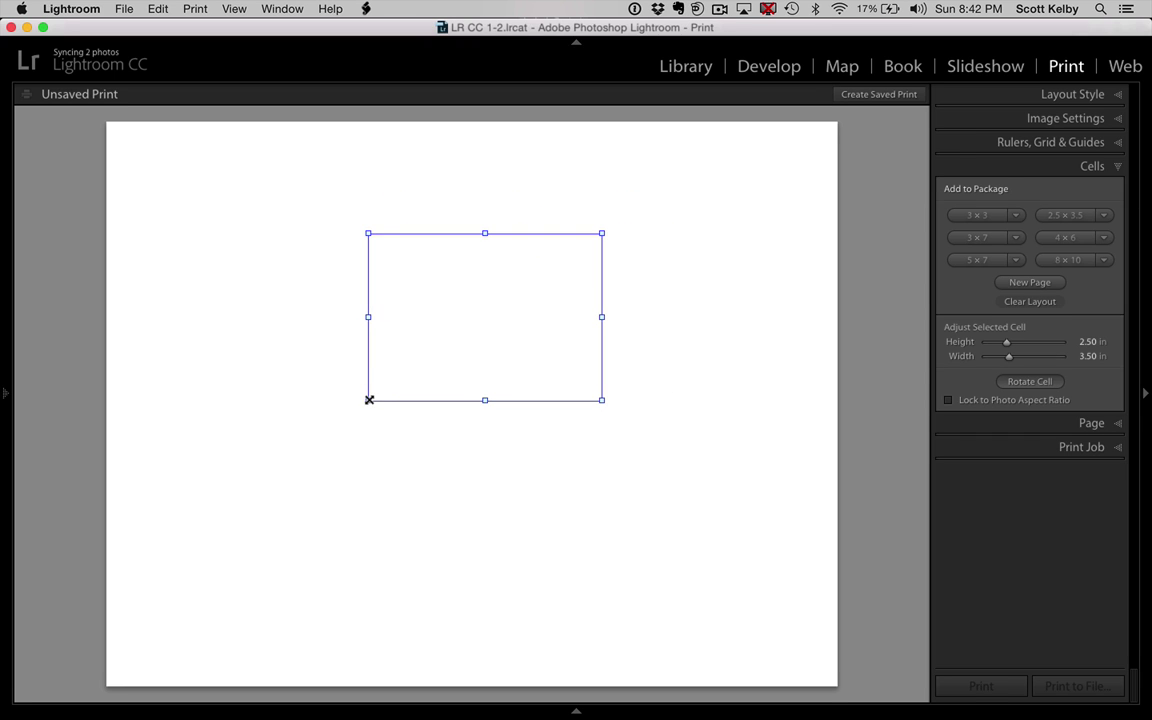
{"action": "left_click_drag", "start_coordinate": [368, 400], "coordinate": [417, 372]}
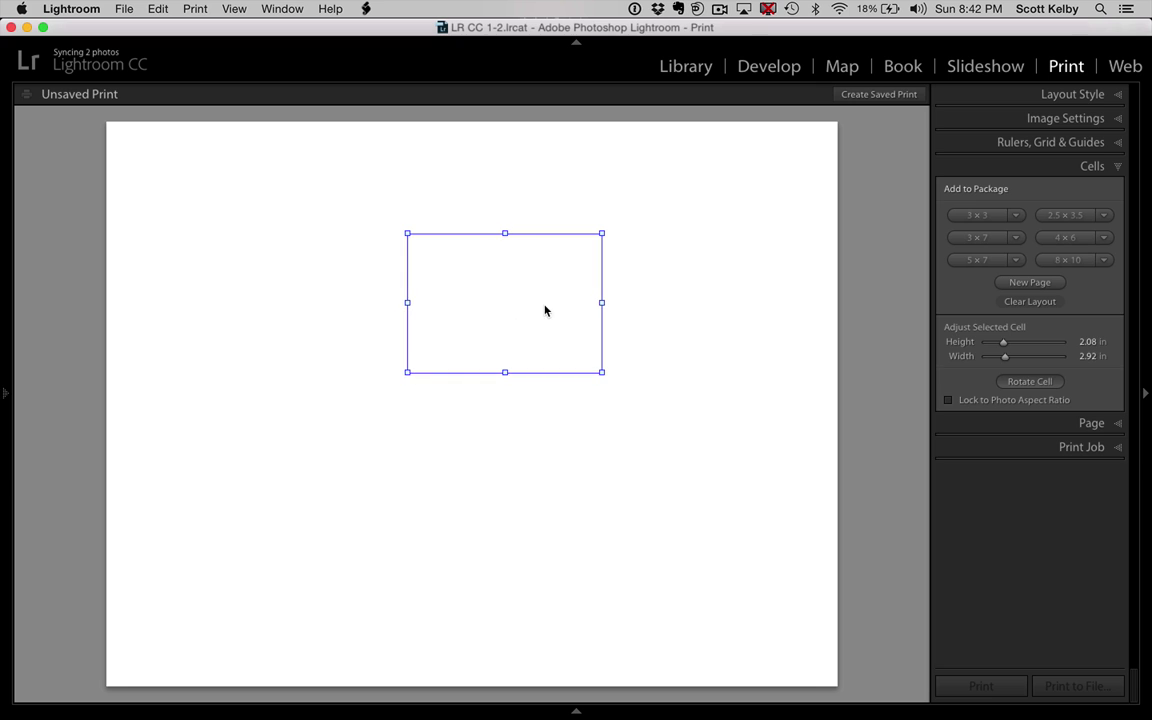
{"action": "left_click_drag", "start_coordinate": [543, 309], "coordinate": [516, 322]}
{"action": "left_click", "coordinate": [513, 429]}
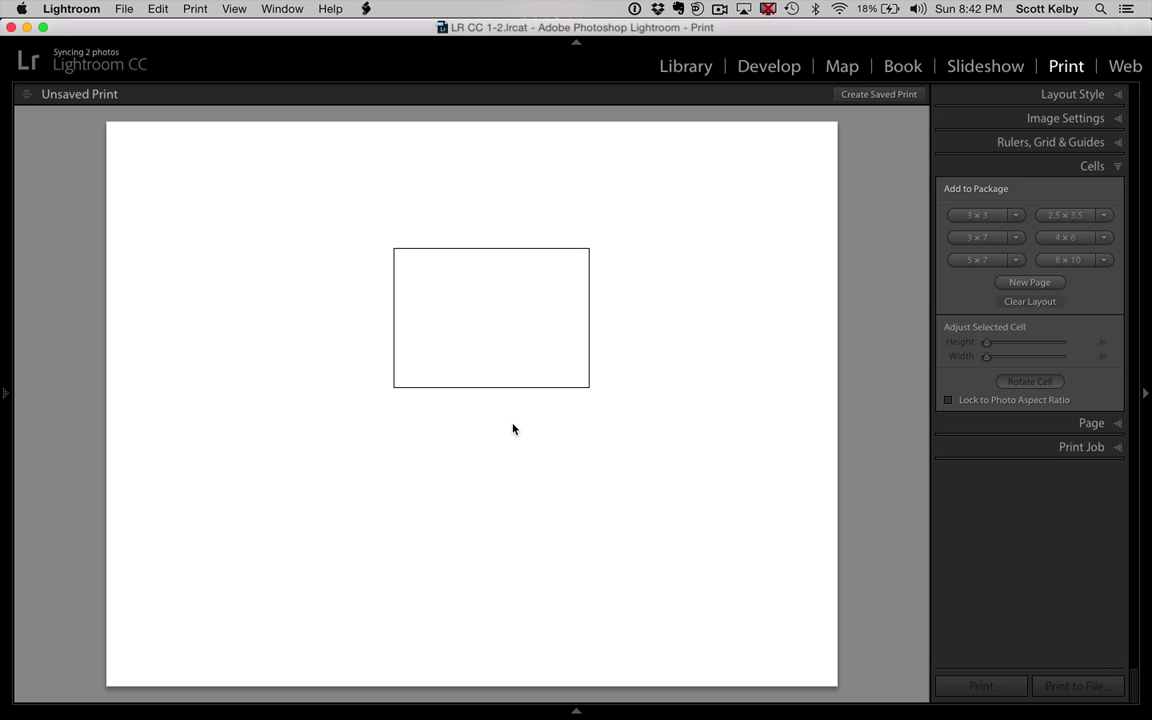
{"action": "left_click", "coordinate": [499, 344]}
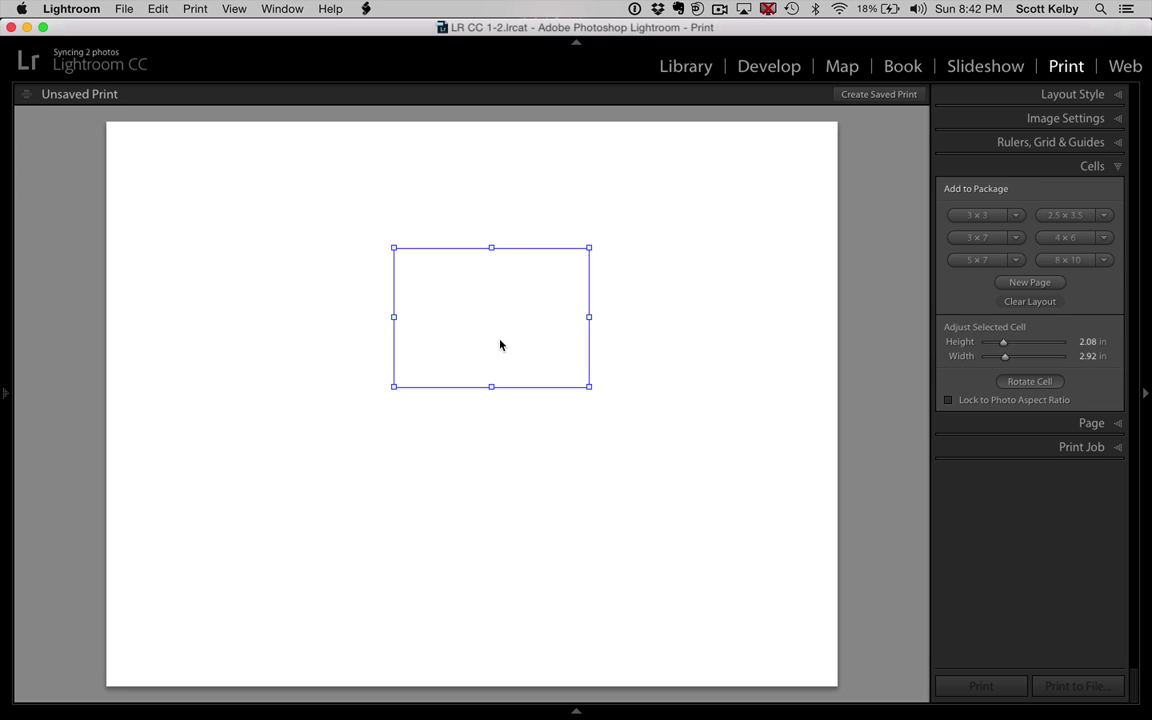
{"action": "left_click_drag", "start_coordinate": [507, 339], "coordinate": [313, 340]}
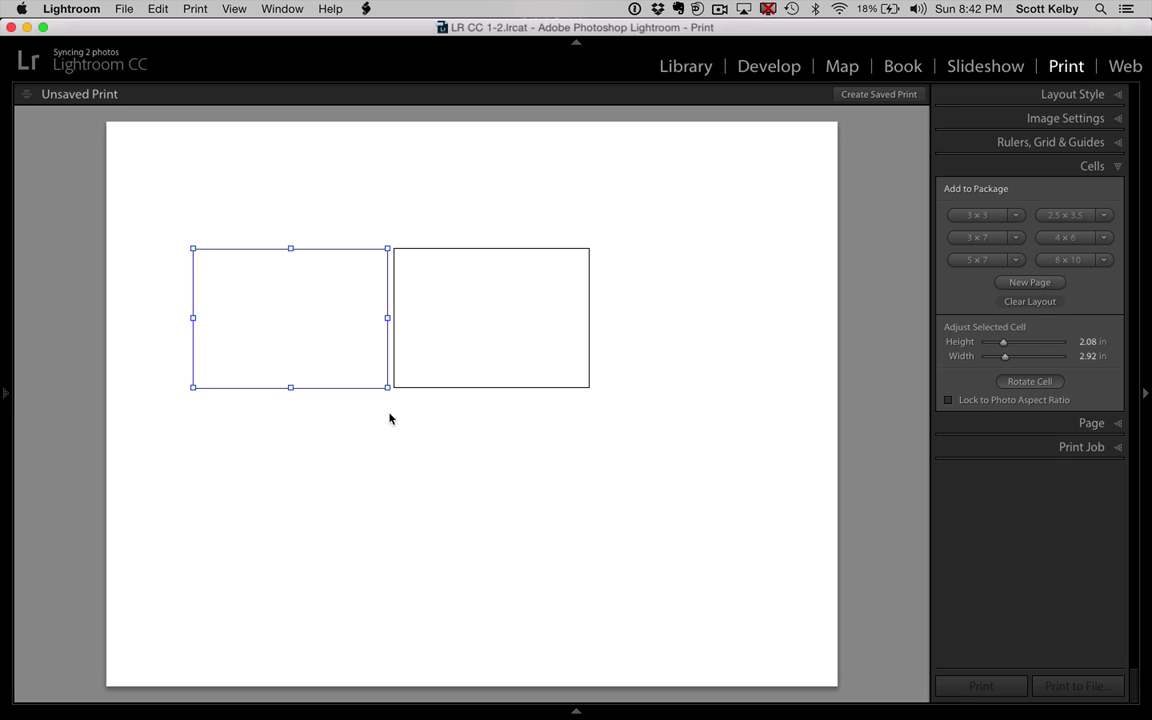
{"action": "left_click", "coordinate": [450, 504]}
Step: Align the left cell with the right one, then copy the right cell into a row below
{"action": "left_click", "coordinate": [350, 350]}
{"action": "left_click_drag", "start_coordinate": [350, 350], "coordinate": [350, 348]}
{"action": "left_click", "coordinate": [438, 468]}
{"action": "left_click", "coordinate": [518, 312]}
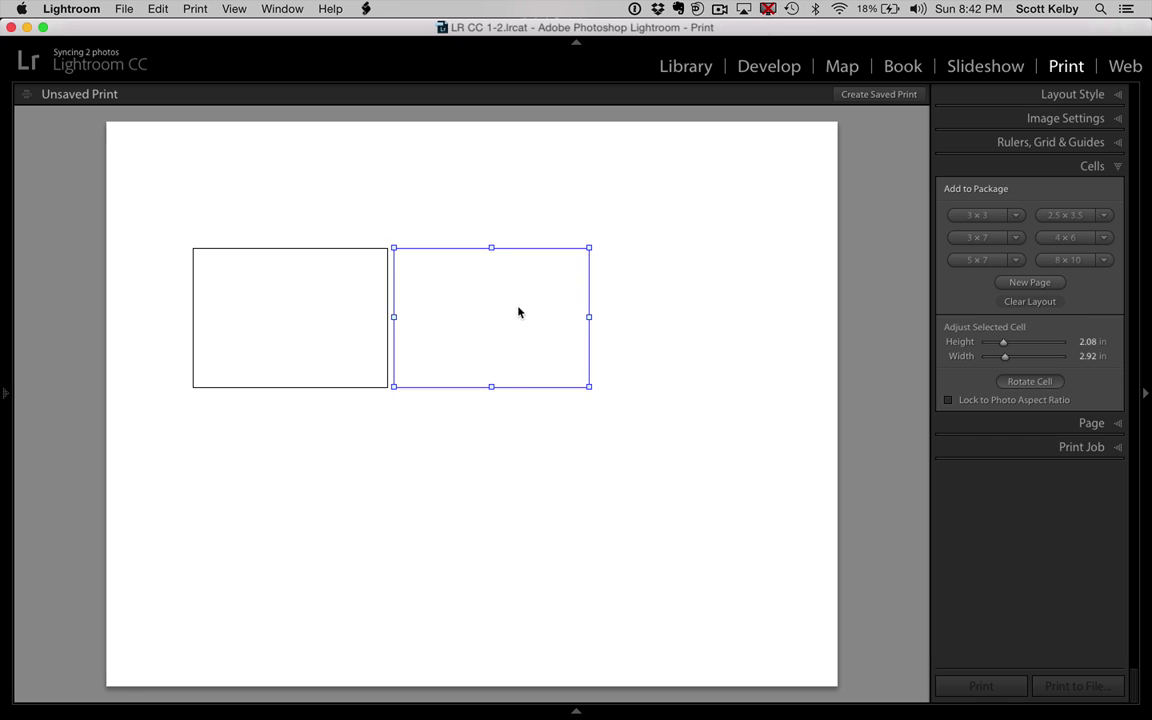
{"action": "left_click_drag", "start_coordinate": [515, 320], "coordinate": [406, 452]}
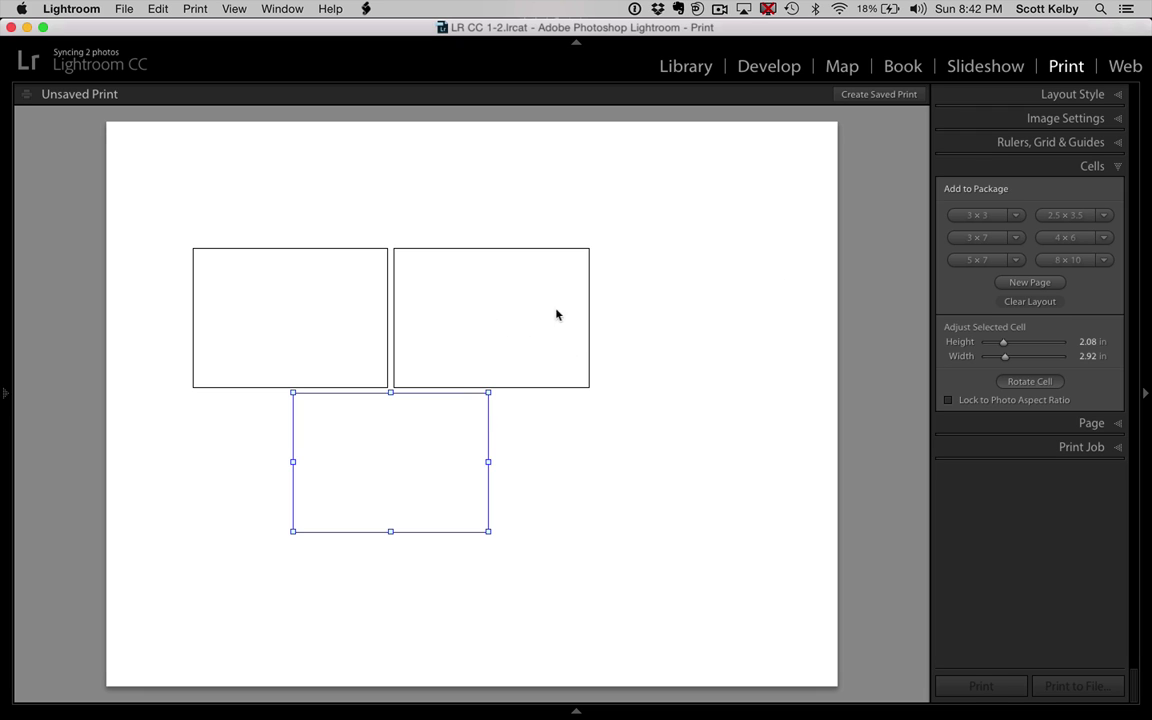
Step: Set Grid Snap to Off in Rulers, Grid & Guides
{"action": "left_click", "coordinate": [1088, 146]}
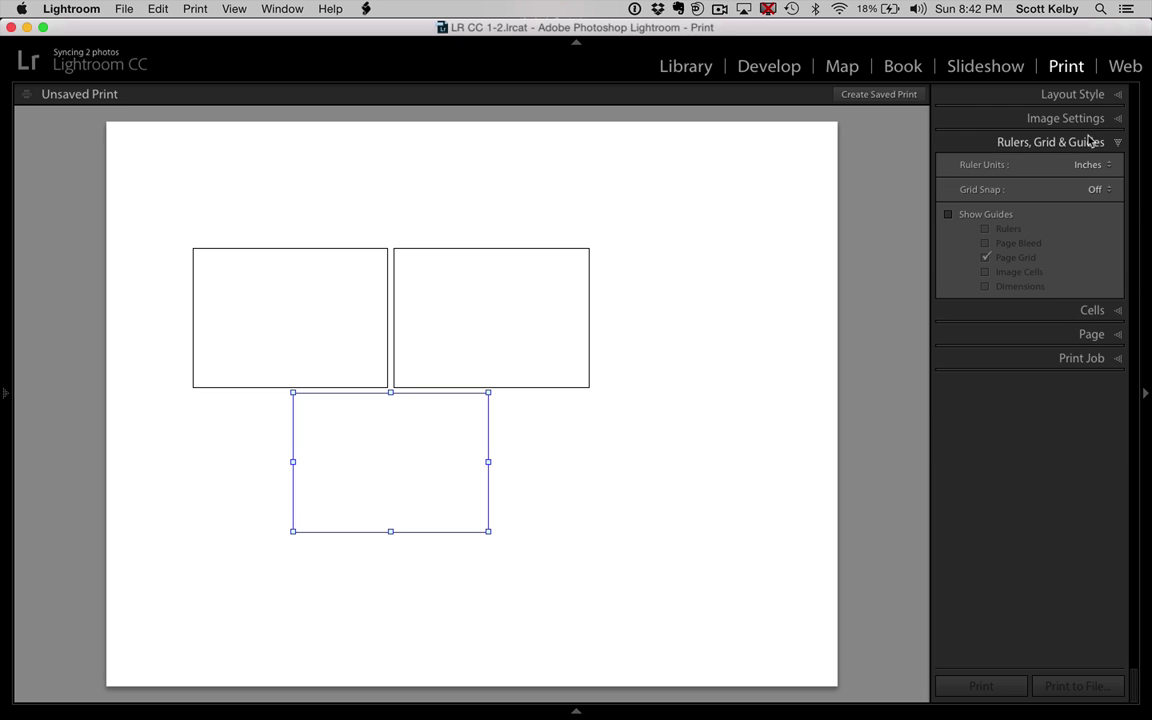
{"action": "left_click", "coordinate": [1099, 189]}
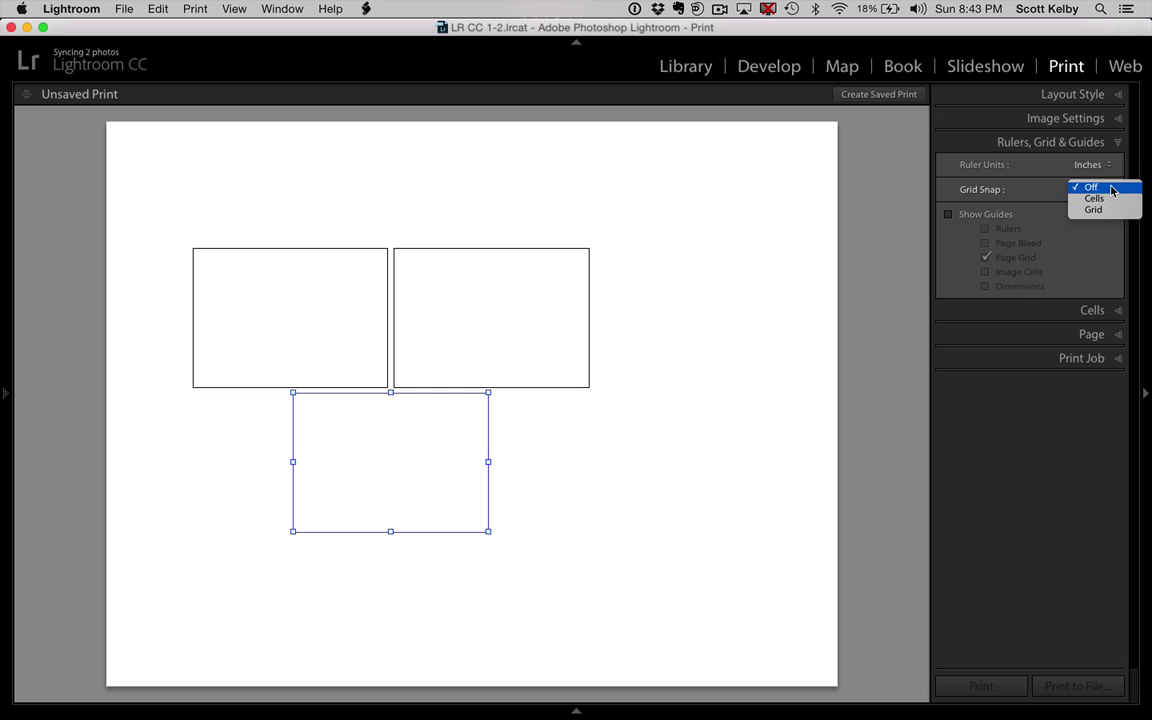
{"action": "left_click", "coordinate": [1105, 187]}
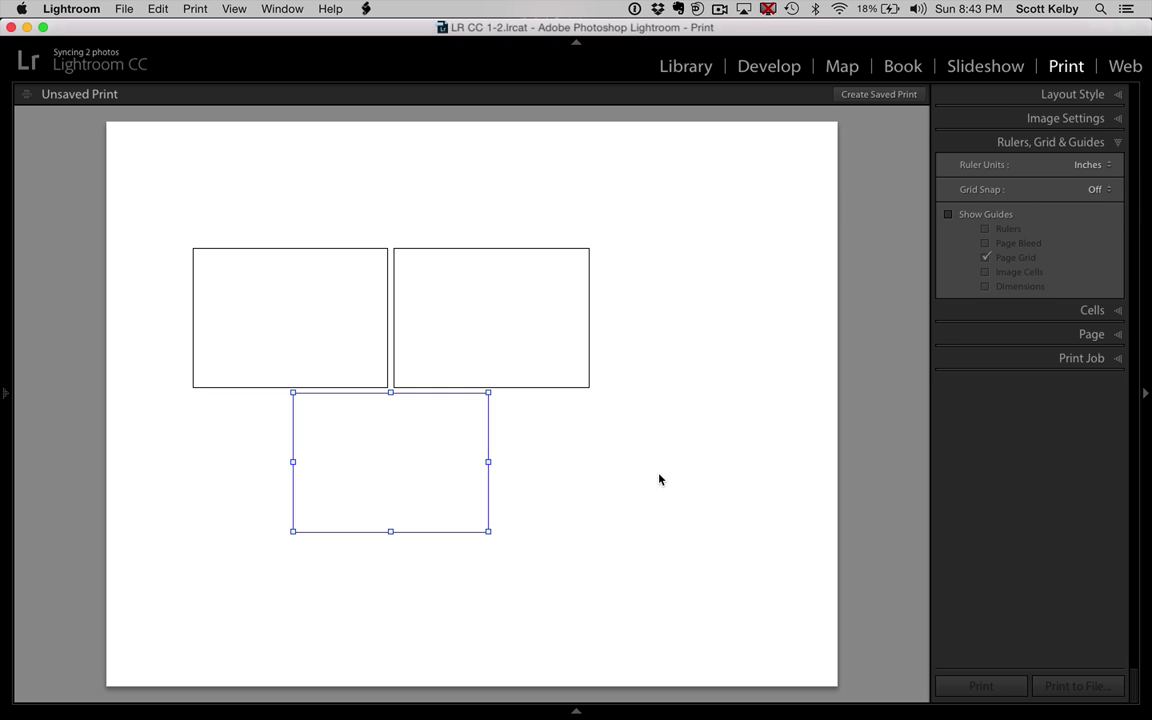
{"action": "left_click", "coordinate": [525, 520]}
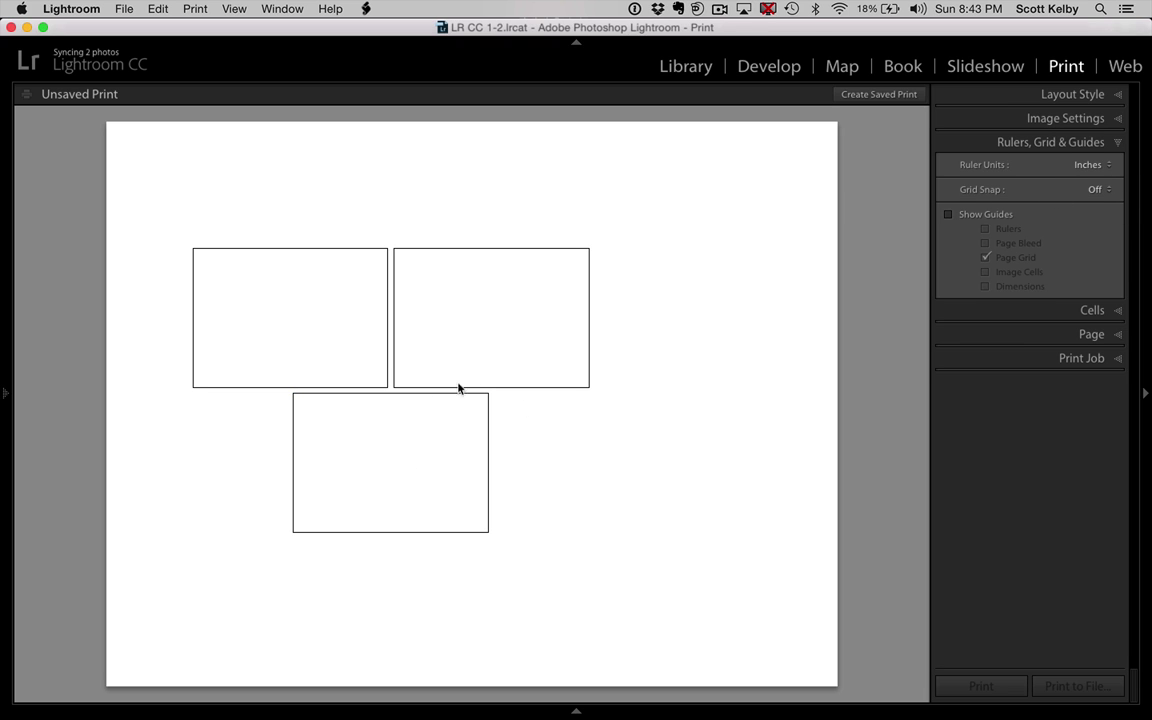
Step: Fill out the lower row with narrower copies of the bottom cell on its right and left
{"action": "left_click", "coordinate": [418, 467]}
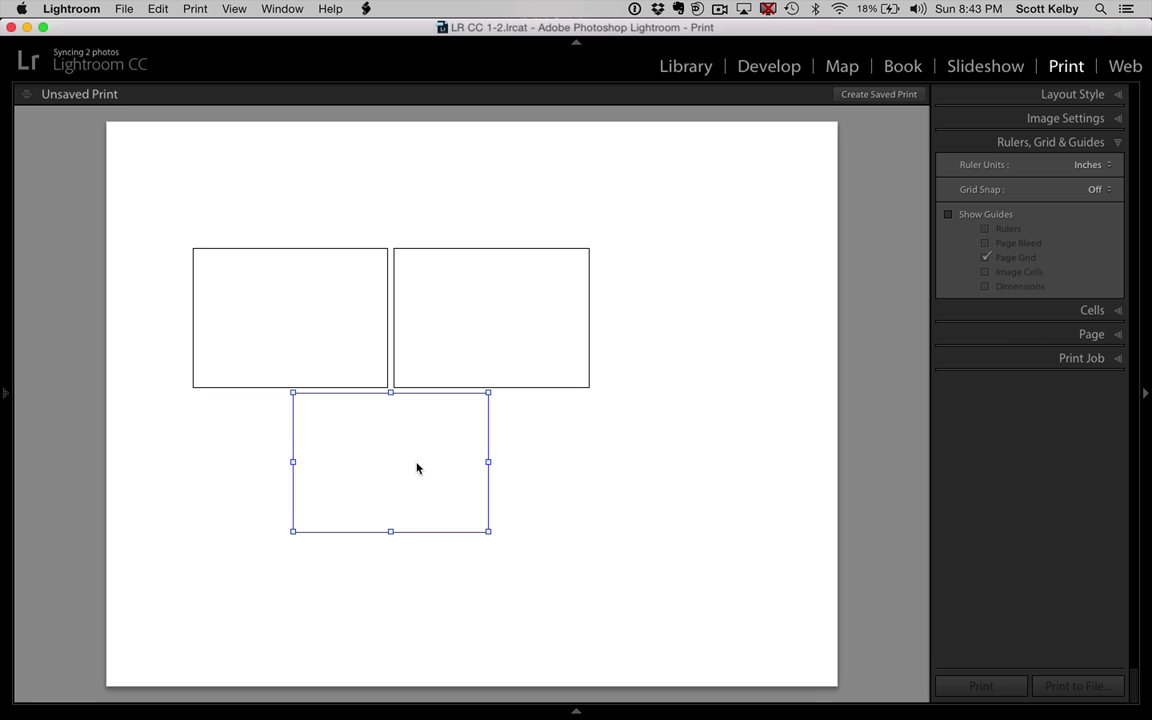
{"action": "left_click_drag", "start_coordinate": [391, 465], "coordinate": [588, 460]}
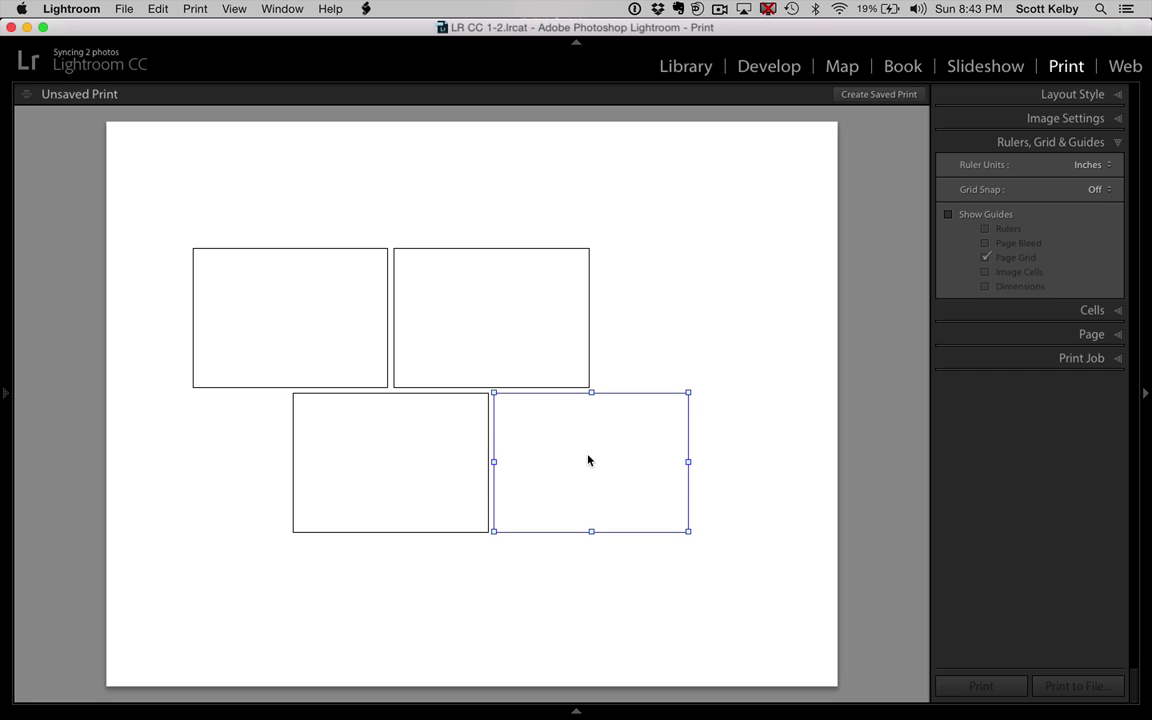
{"action": "left_click_drag", "start_coordinate": [687, 463], "coordinate": [591, 464]}
{"action": "left_click", "coordinate": [638, 471]}
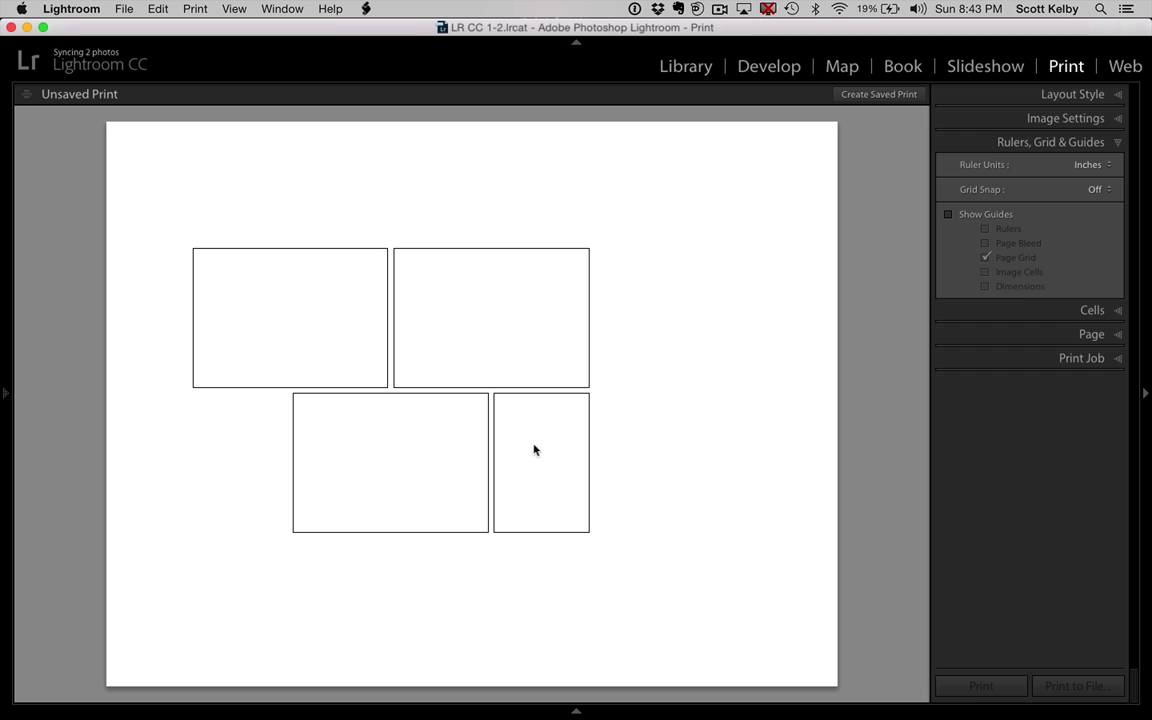
{"action": "left_click_drag", "start_coordinate": [534, 450], "coordinate": [234, 450]}
{"action": "left_click", "coordinate": [523, 605]}
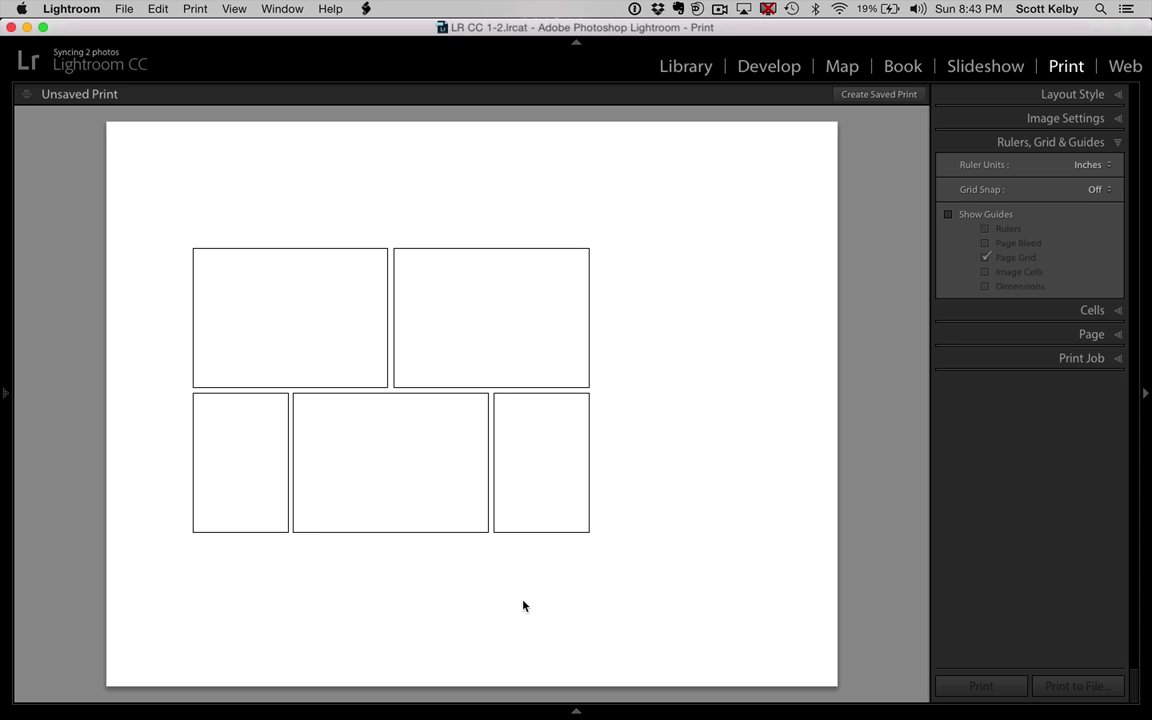
{"action": "left_click", "coordinate": [428, 479]}
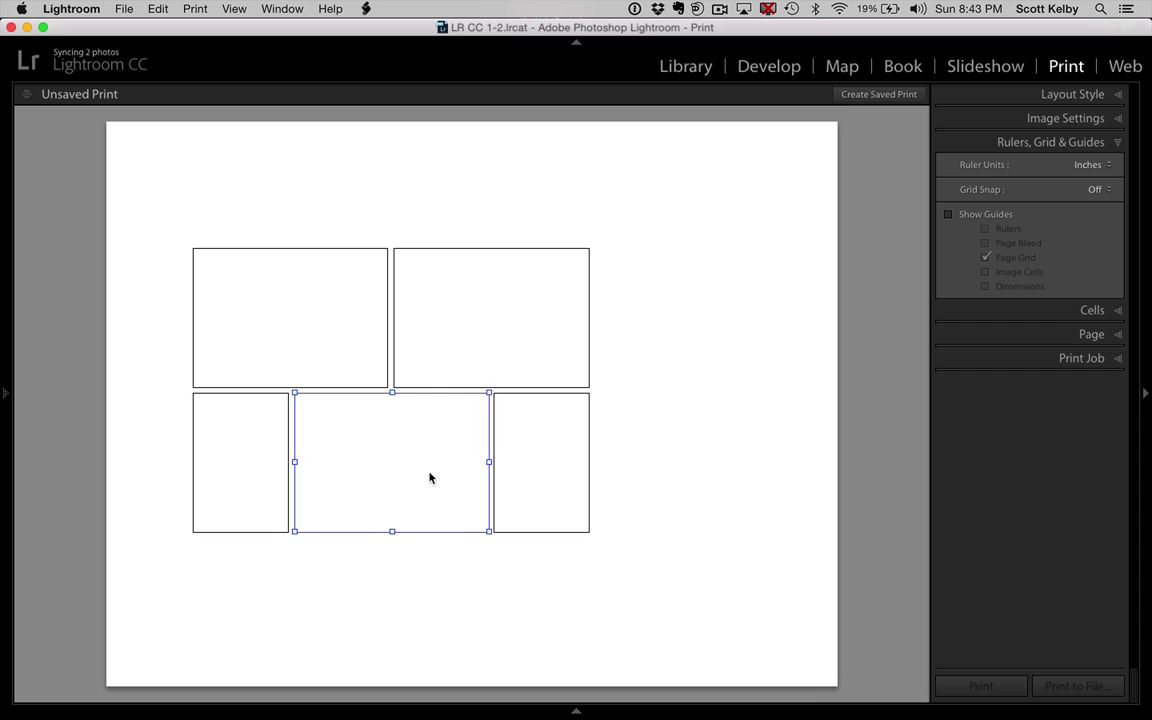
{"action": "left_click", "coordinate": [677, 550]}
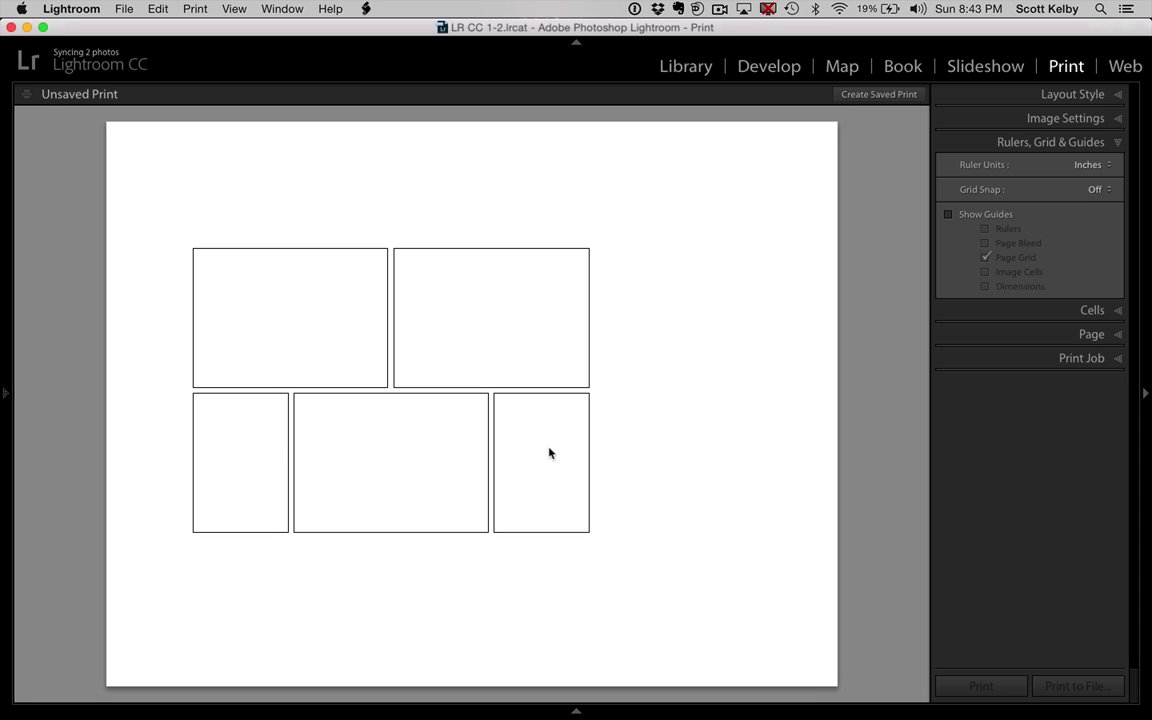
Step: Add a tall right-hand cell spanning both rows and show the wedding photo filmstrip
{"action": "left_click_drag", "start_coordinate": [544, 453], "coordinate": [717, 316]}
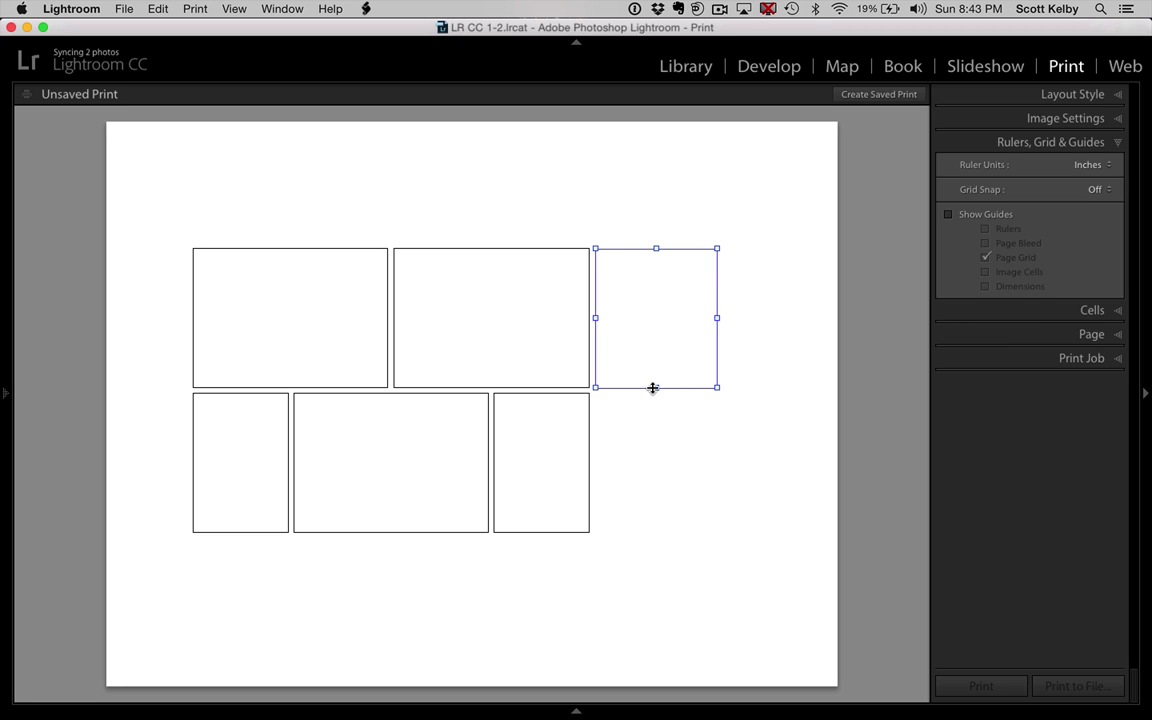
{"action": "left_click_drag", "start_coordinate": [655, 390], "coordinate": [656, 530]}
{"action": "left_click", "coordinate": [665, 565]}
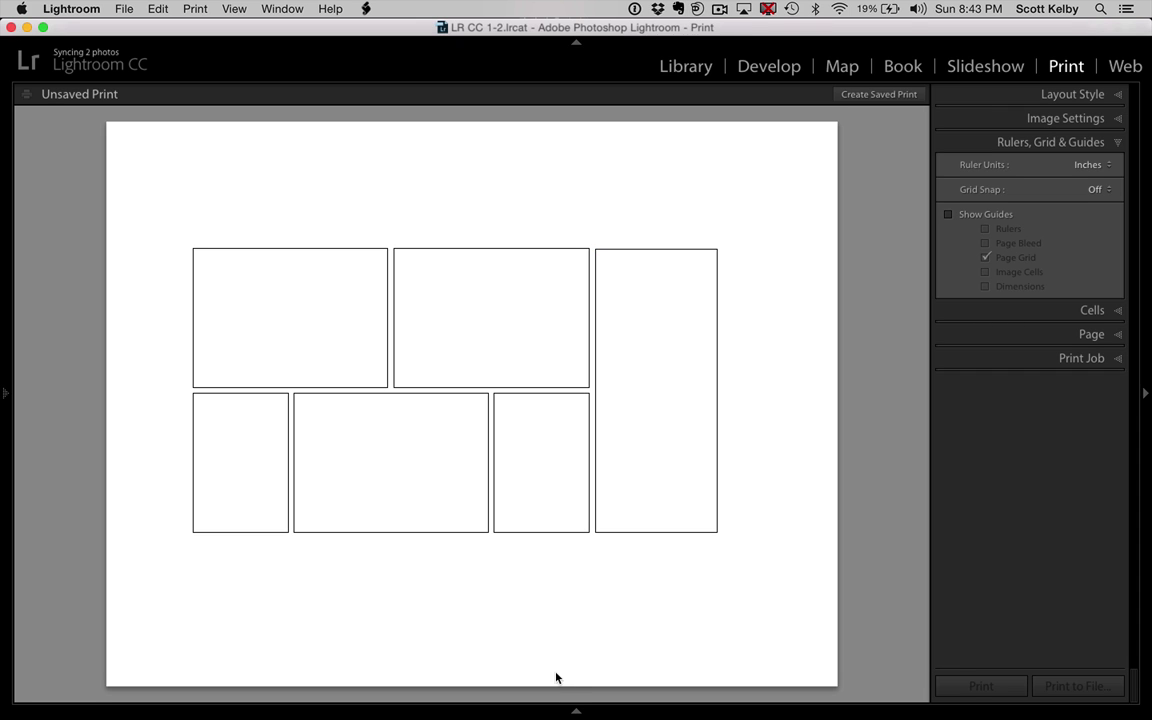
{"action": "left_click", "coordinate": [576, 709]}
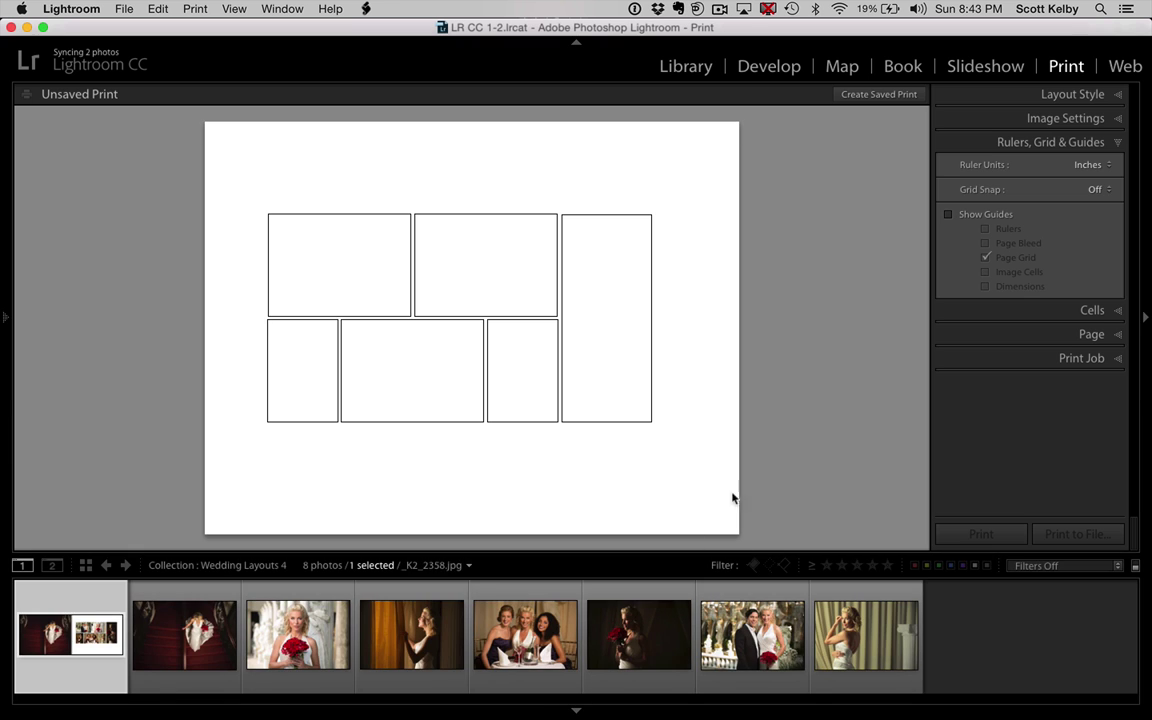
Step: Drop the bride-with-roses, three women, bride-with-bouquet and bride-and-groom photos into their cells
{"action": "left_click_drag", "start_coordinate": [629, 635], "coordinate": [612, 330]}
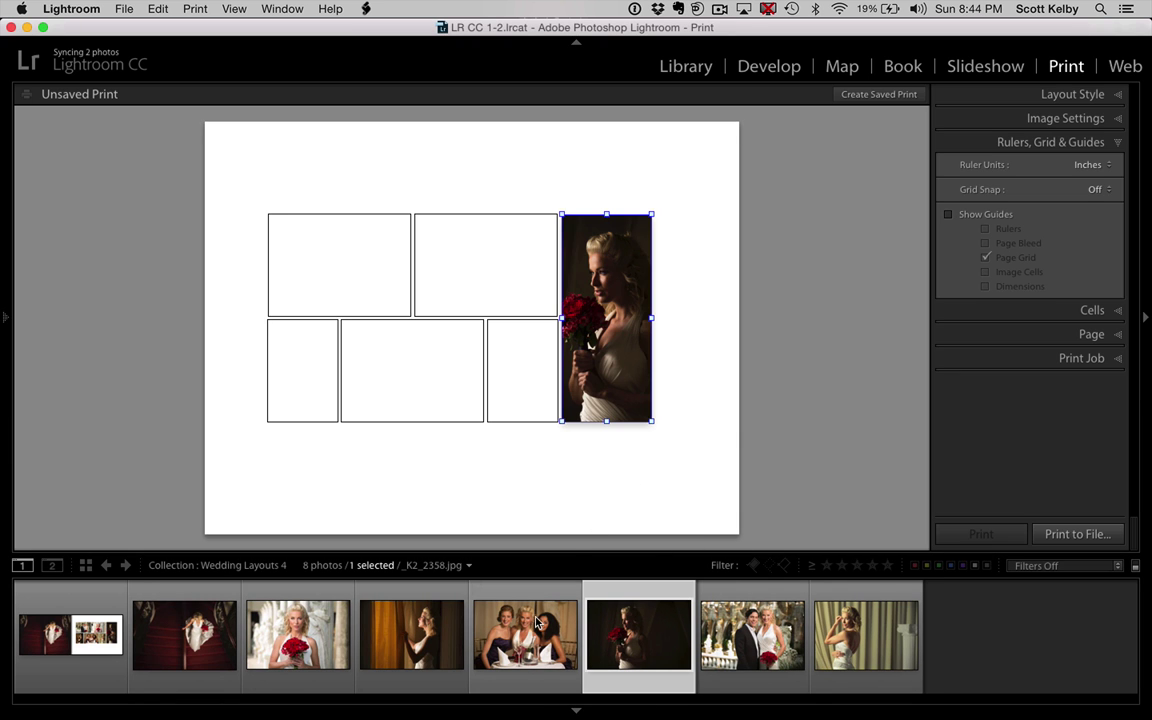
{"action": "left_click_drag", "start_coordinate": [525, 635], "coordinate": [421, 393]}
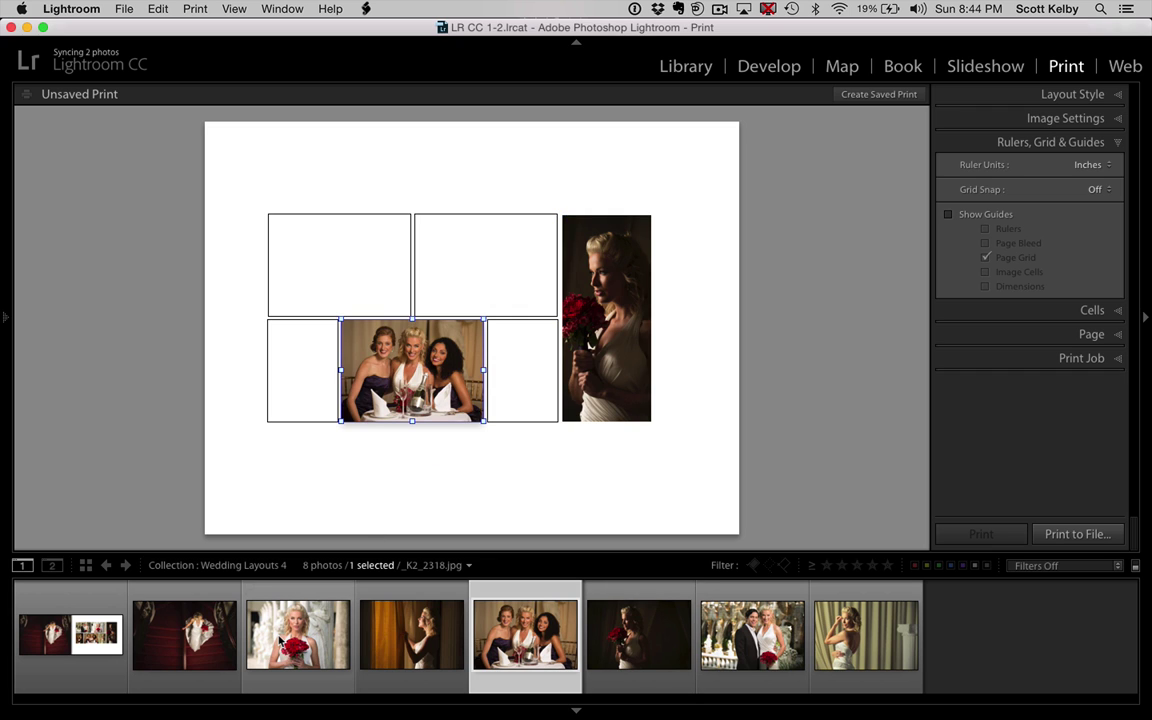
{"action": "left_click_drag", "start_coordinate": [298, 635], "coordinate": [438, 252]}
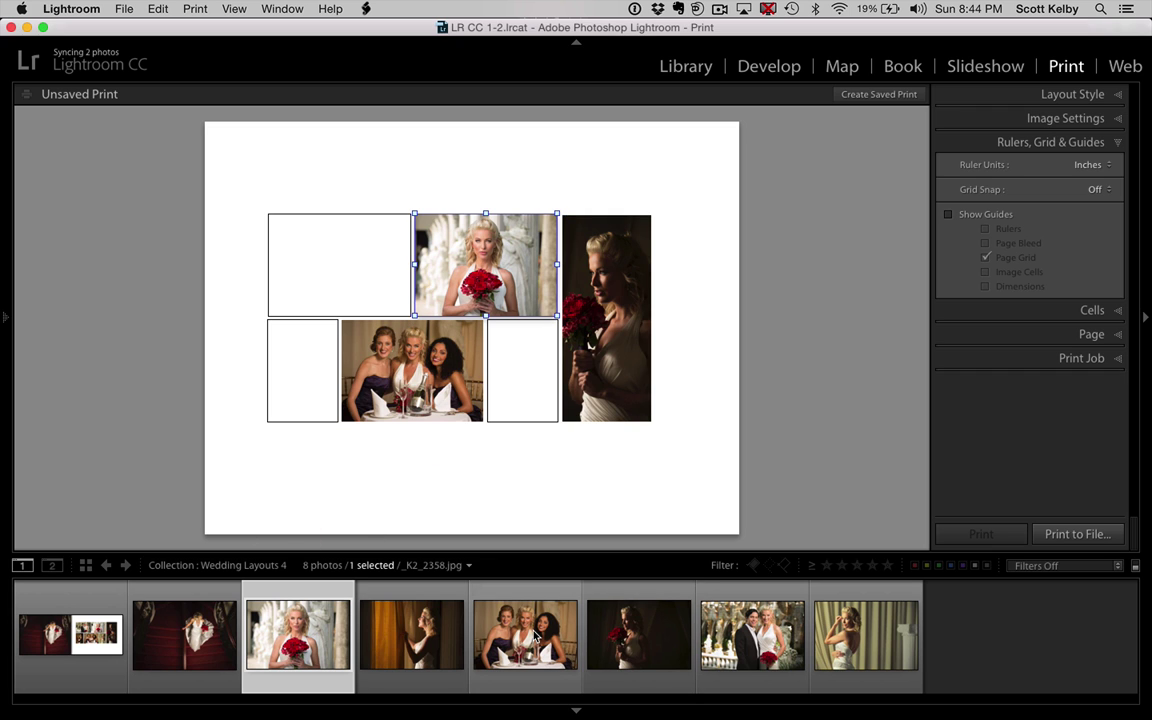
{"action": "left_click_drag", "start_coordinate": [752, 635], "coordinate": [329, 275]}
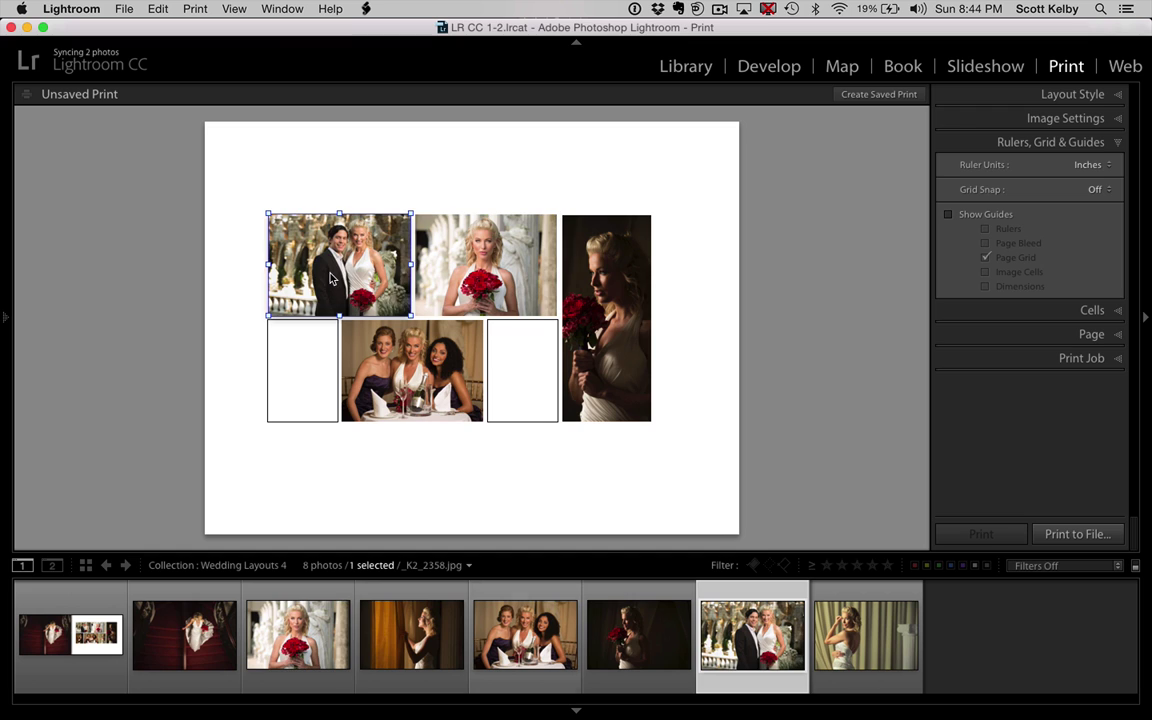
Step: Place the curtain photo bottom-right, shifting it to fit the woman, and fill the bottom-left cell
{"action": "left_click_drag", "start_coordinate": [378, 591], "coordinate": [519, 390]}
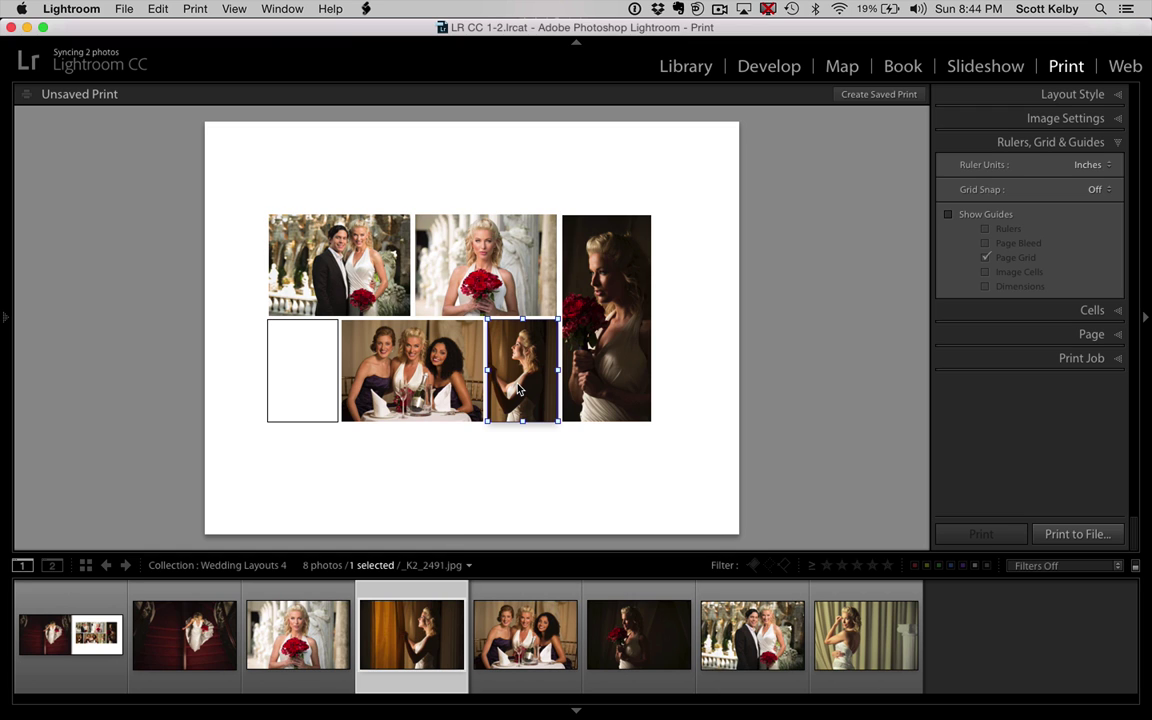
{"action": "mouse_move", "coordinate": [519, 390]}
{"action": "left_mouse_down"}
{"action": "mouse_move", "coordinate": [565, 388]}
{"action": "mouse_move", "coordinate": [521, 385]}
{"action": "left_mouse_up"}
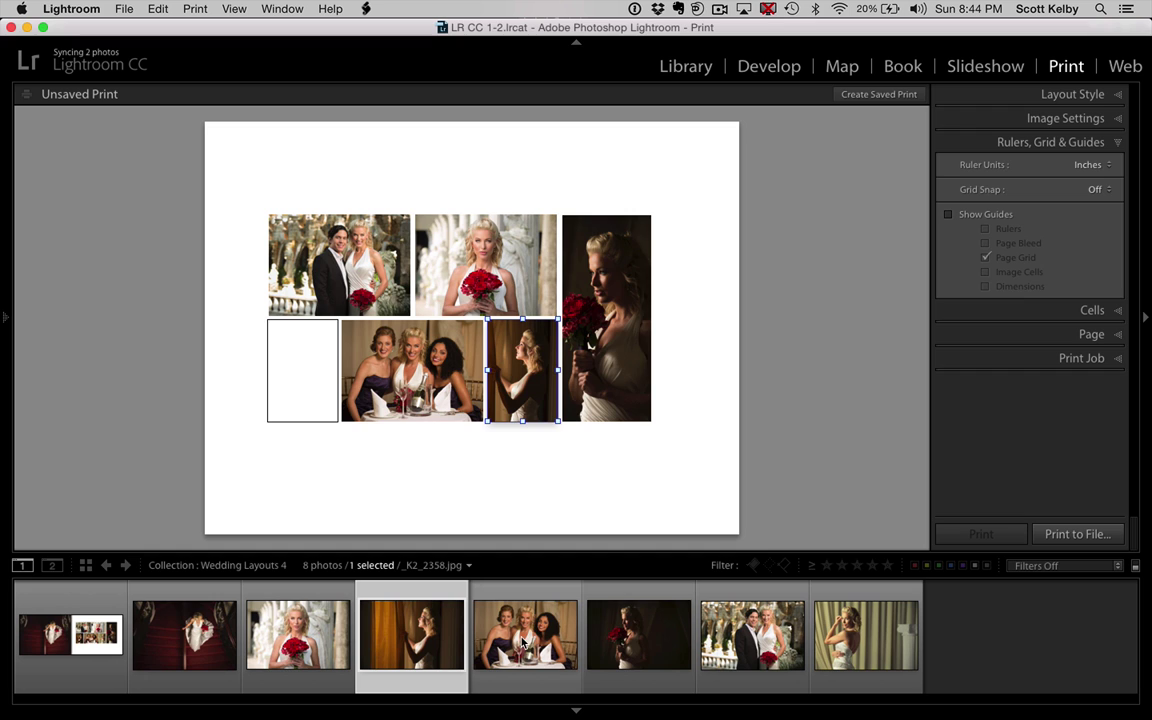
{"action": "left_click_drag", "start_coordinate": [640, 625], "coordinate": [309, 386]}
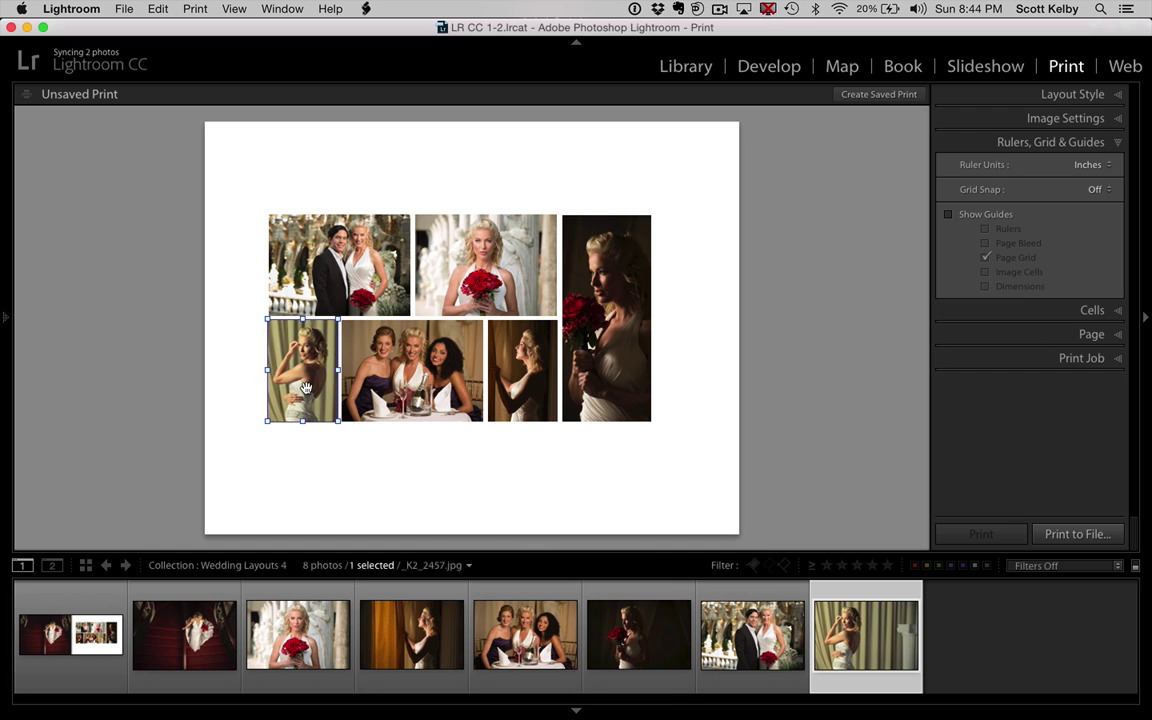
{"action": "left_click", "coordinate": [822, 402]}
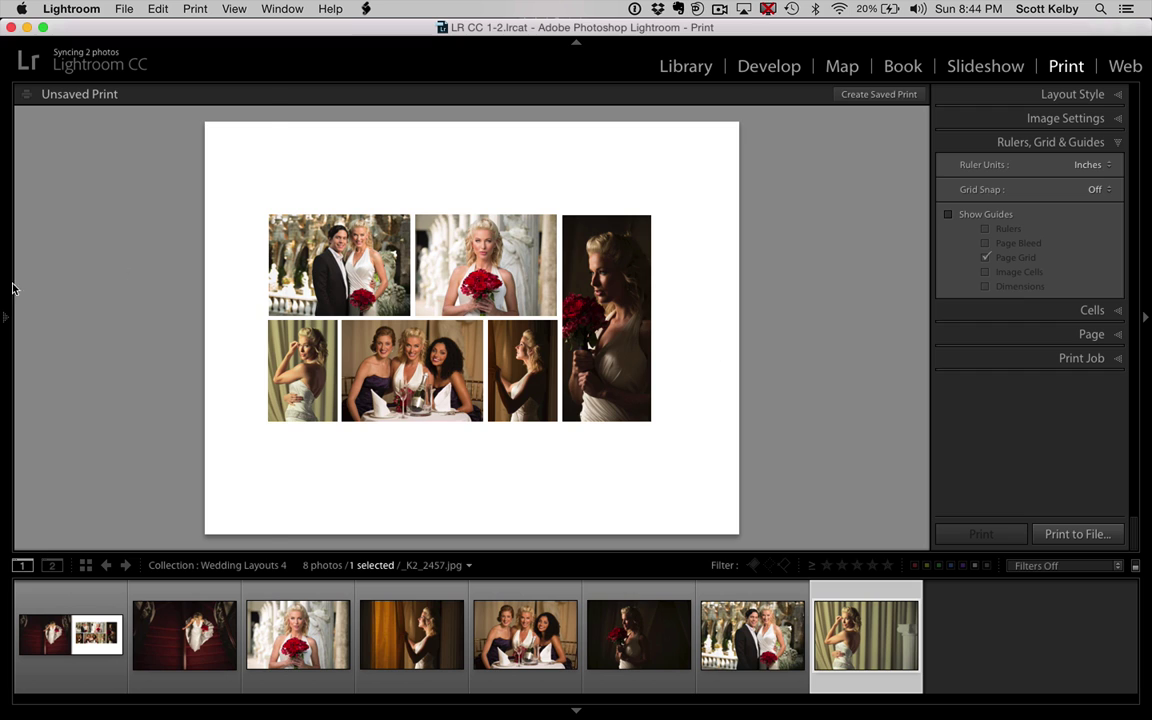
{"action": "mouse_move", "coordinate": [10, 285]}
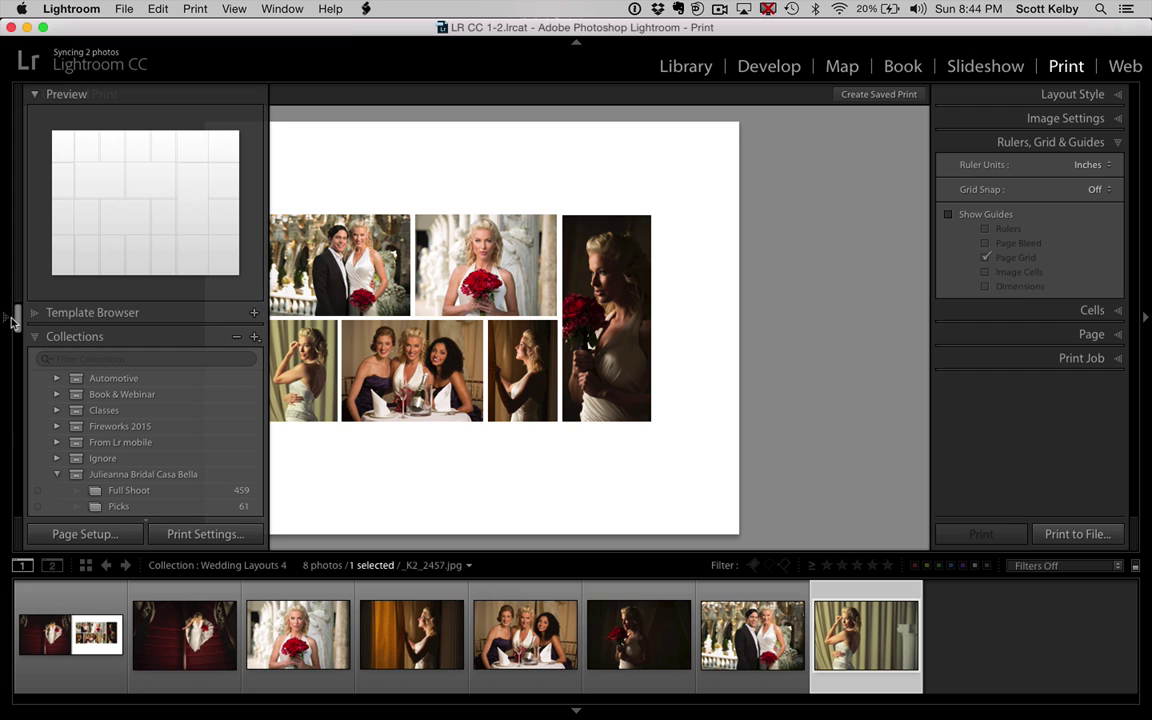
{"action": "left_click", "coordinate": [116, 336]}
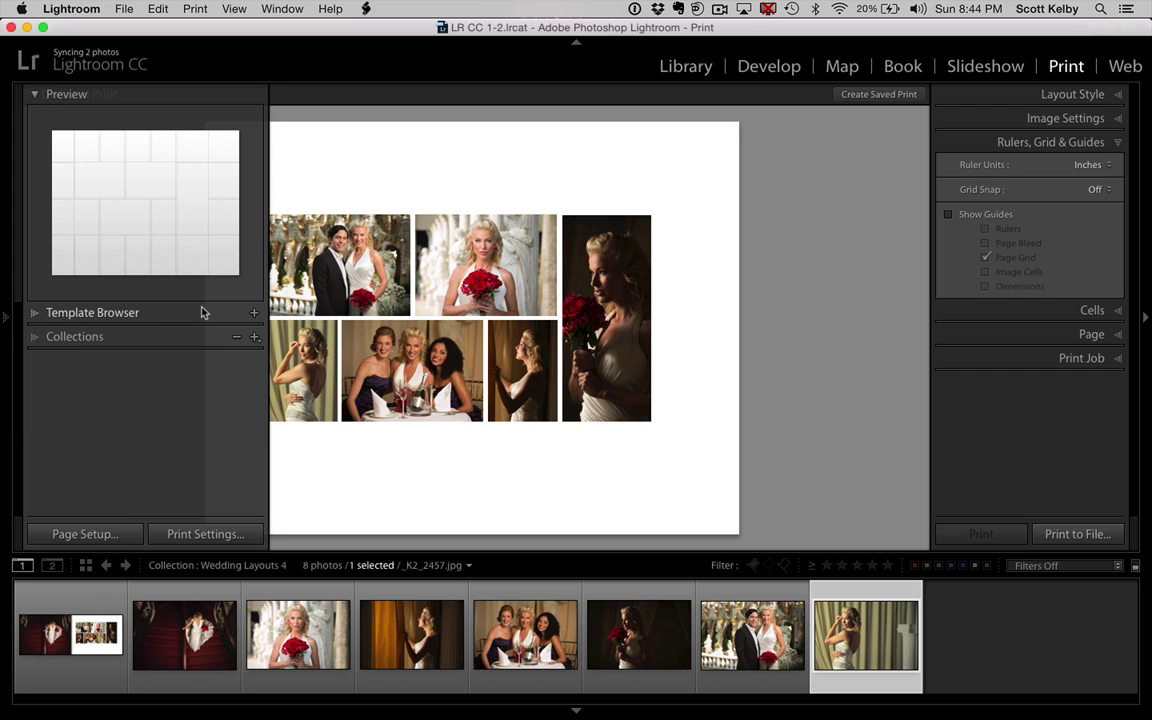
{"action": "left_click", "coordinate": [254, 314]}
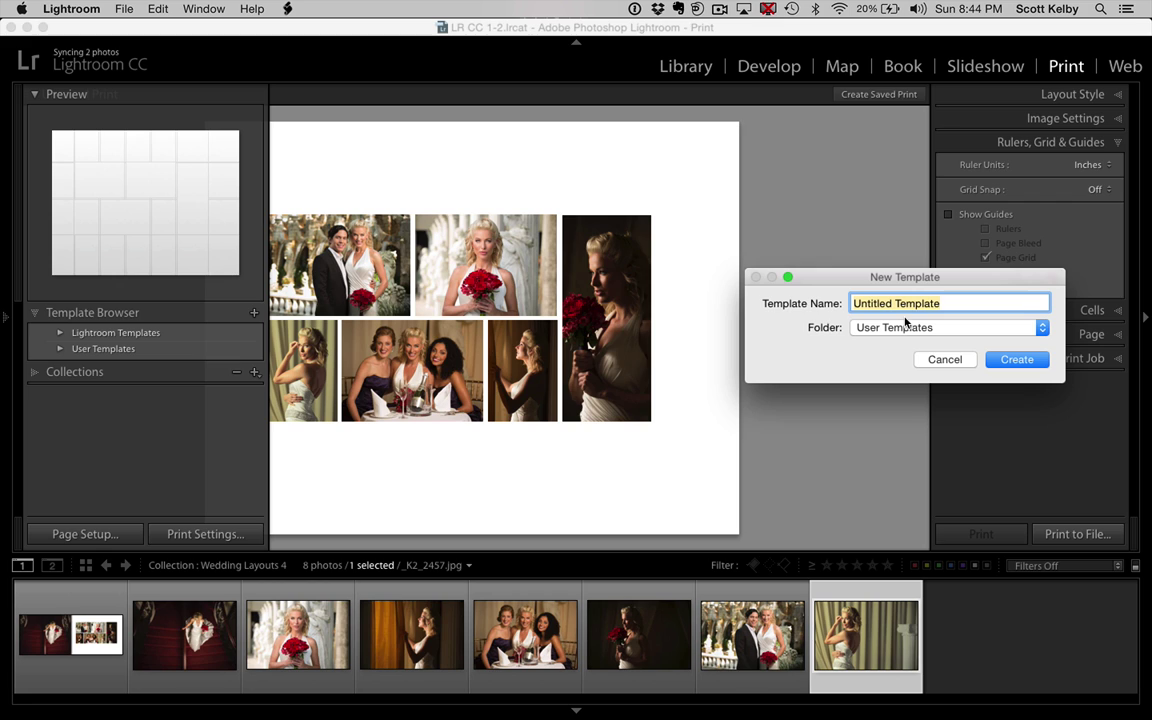
{"action": "type", "text": "SK -"}
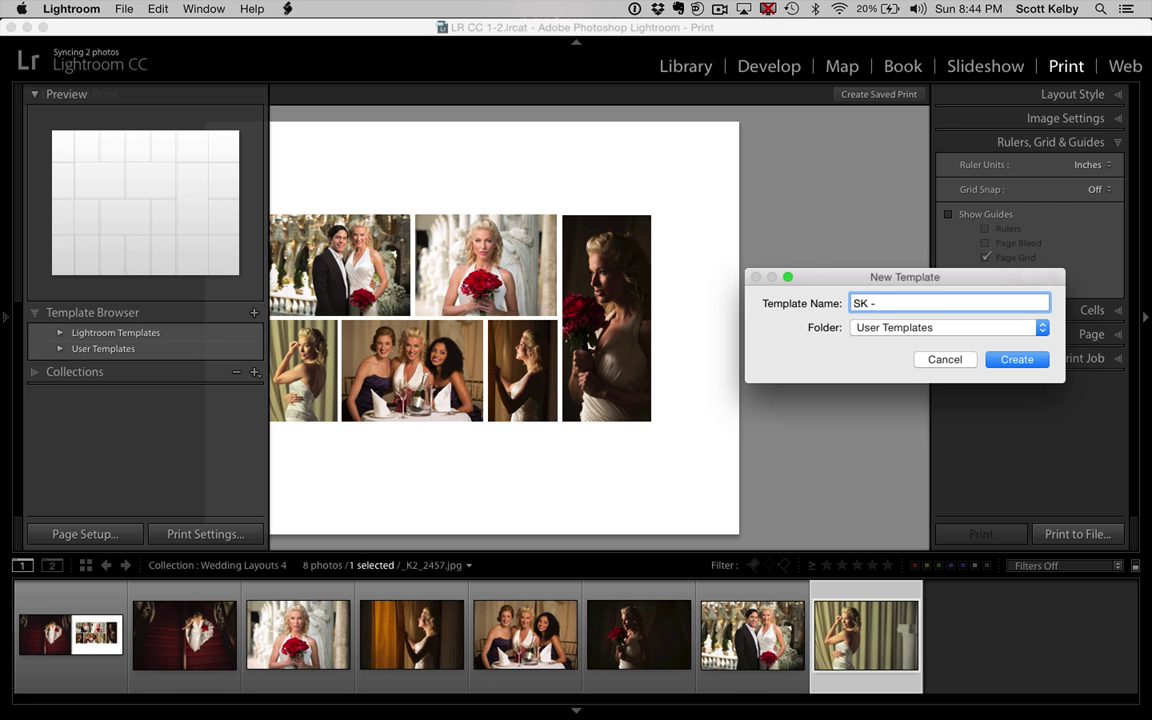
{"action": "type", "text": " 6up"}
{"action": "left_click", "coordinate": [945, 359]}
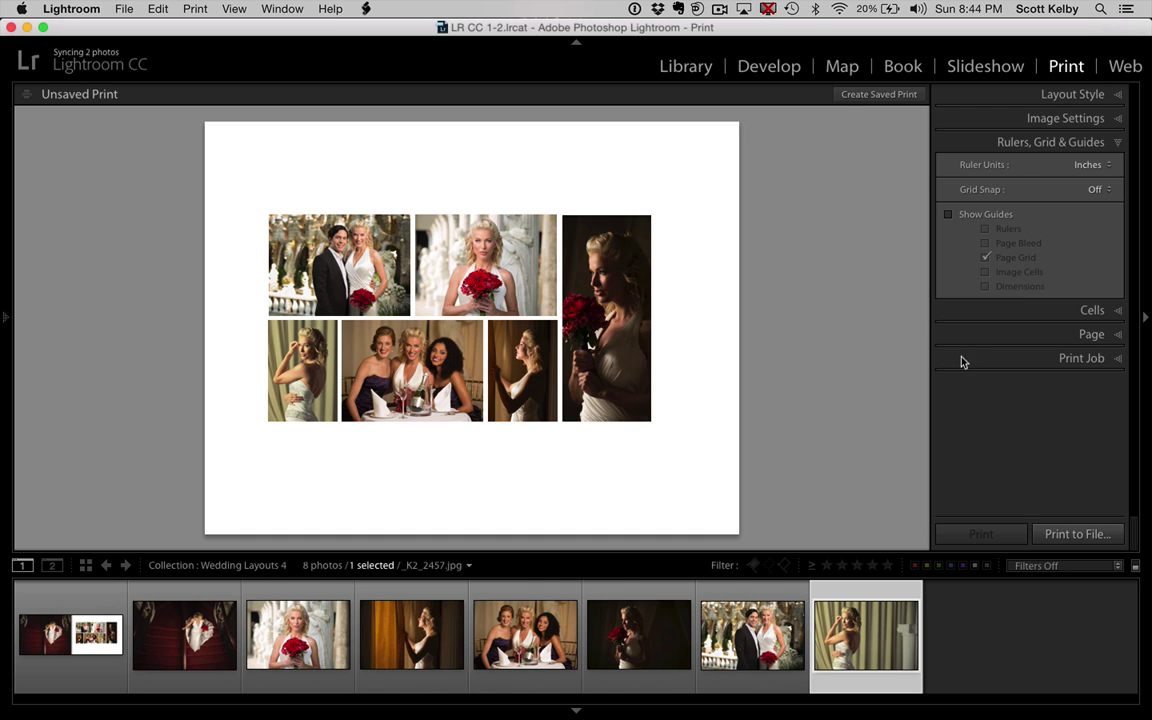
Step: Expand the Print Job panel to confirm JPEG File output at 300 ppi
{"action": "left_click", "coordinate": [1078, 360]}
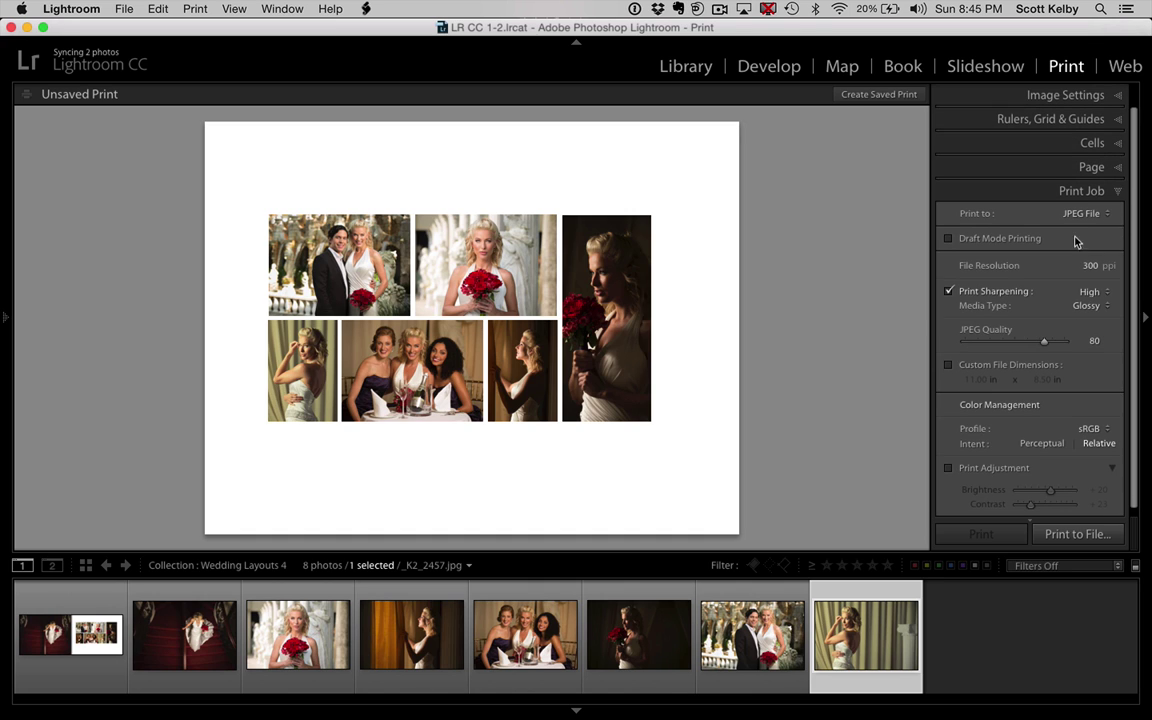